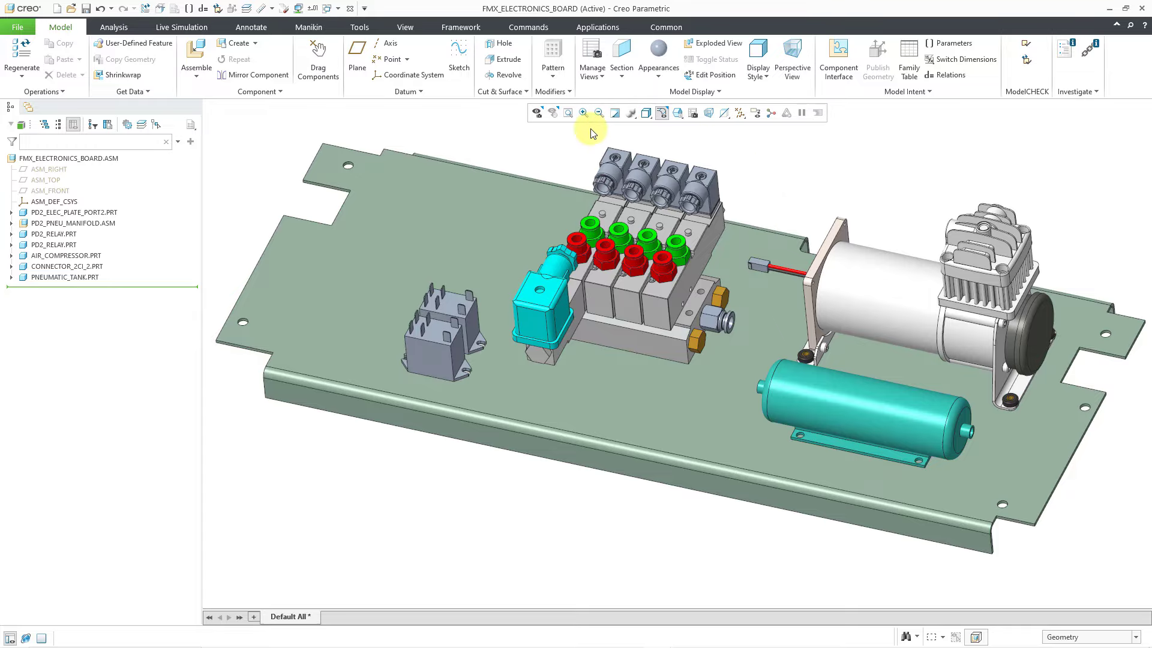
Step: Open the generic instance of the plate PD2_ELEC_PLATE_PORT2 from the assembly
click(495, 225)
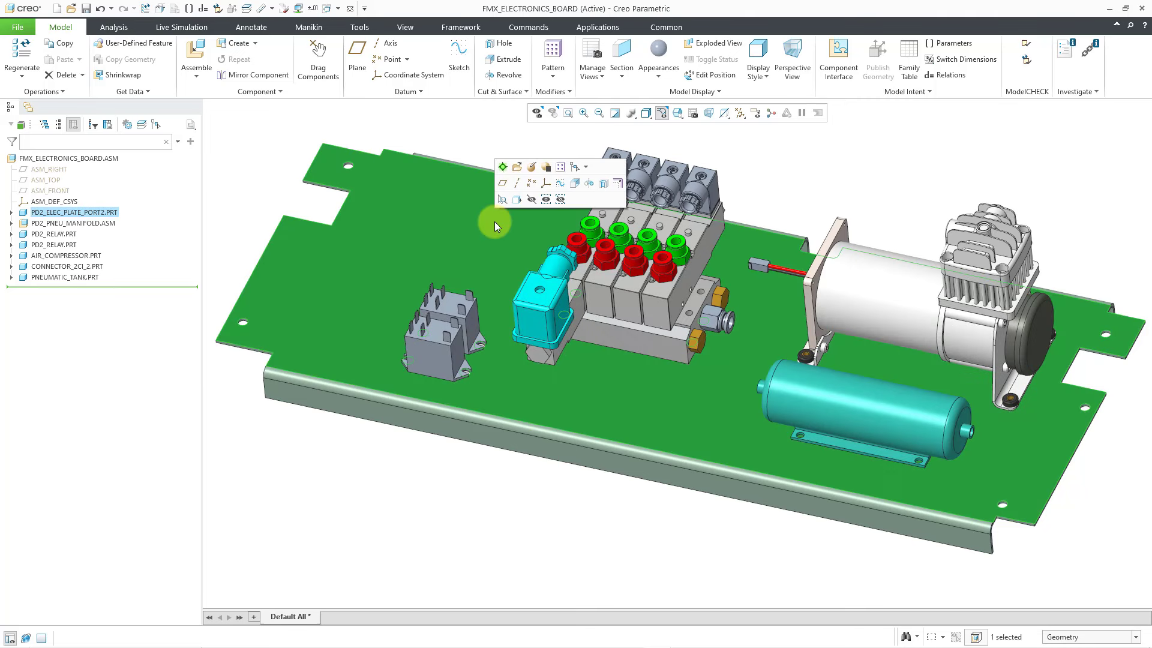
click(517, 172)
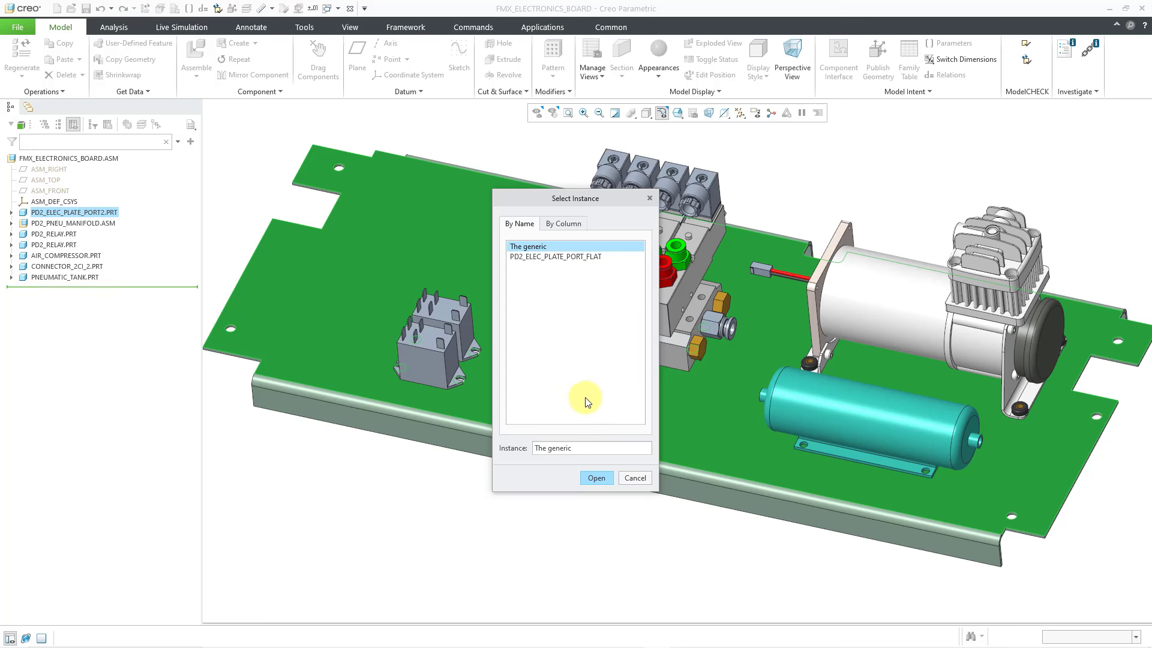
click(603, 476)
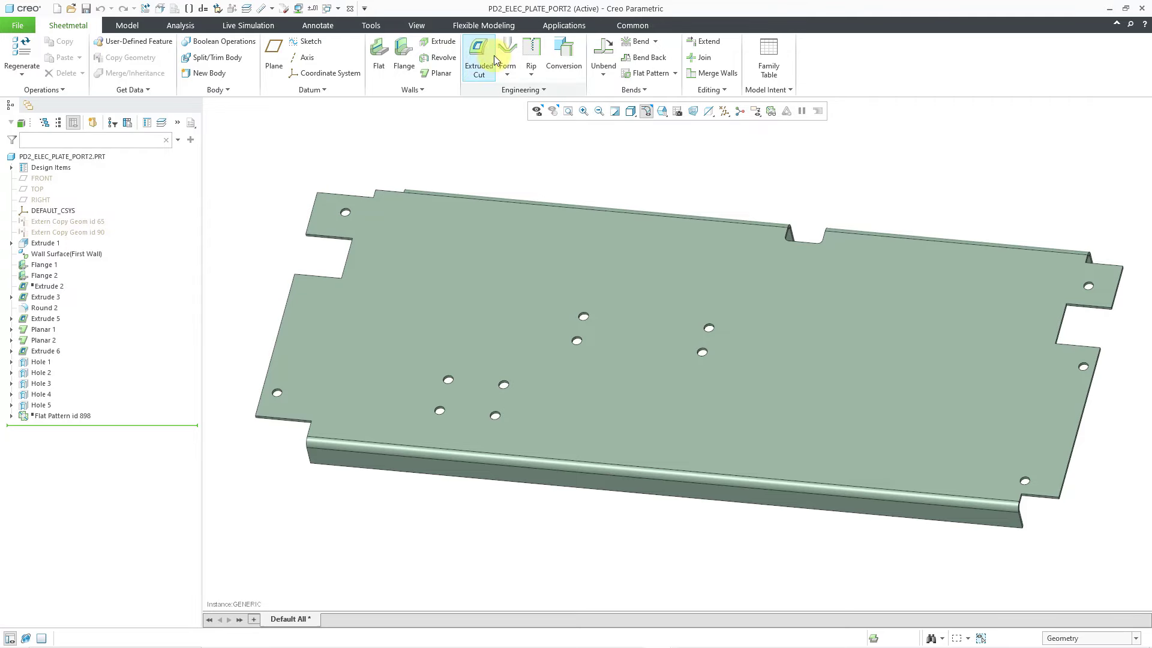
Step: Create an identical, spatial Pattern Recognition feature using the inner surface of a mounting hole near the plate's edge as leader
click(495, 27)
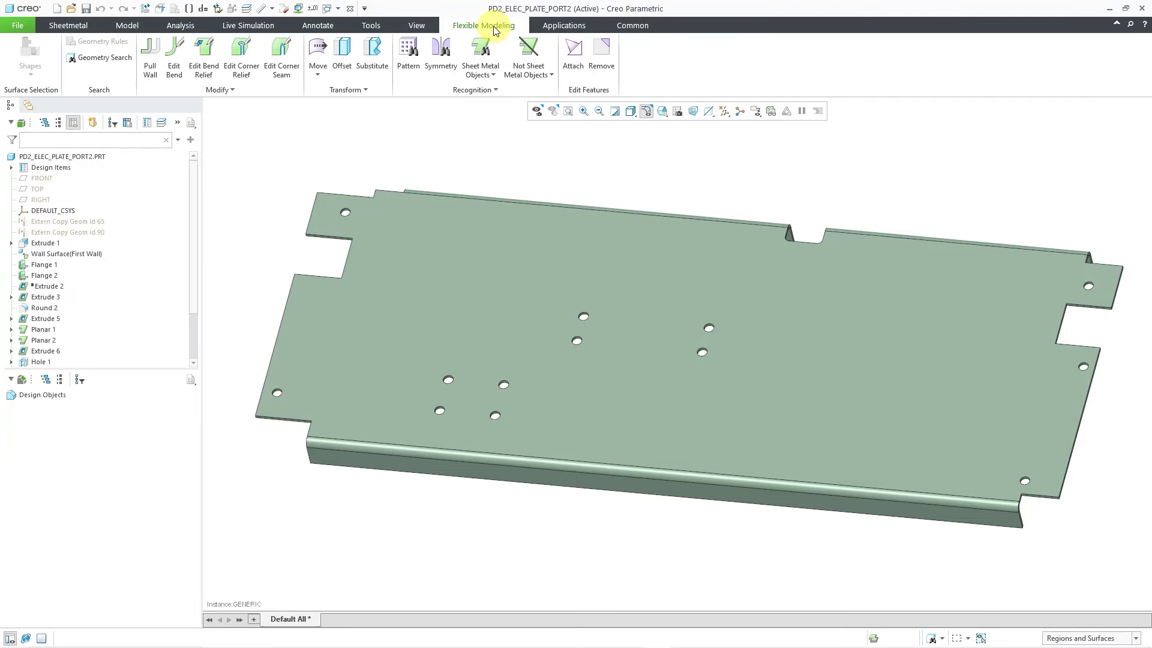
click(411, 63)
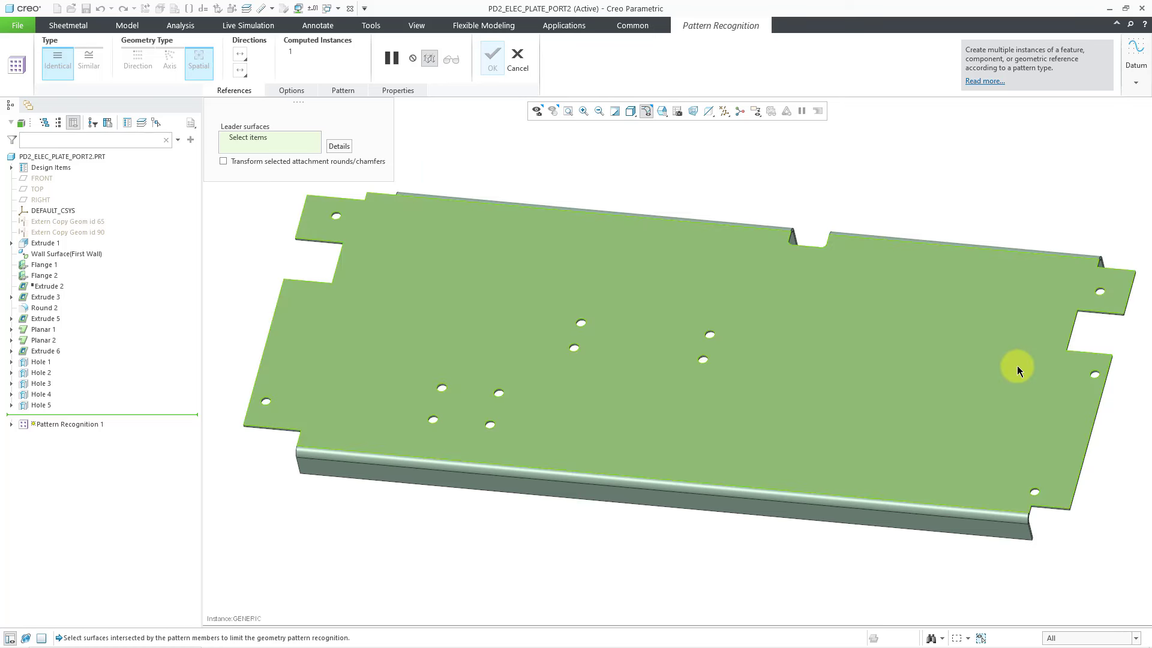
scroll(1130, 378, up, 3)
scroll(1103, 375, up, 6)
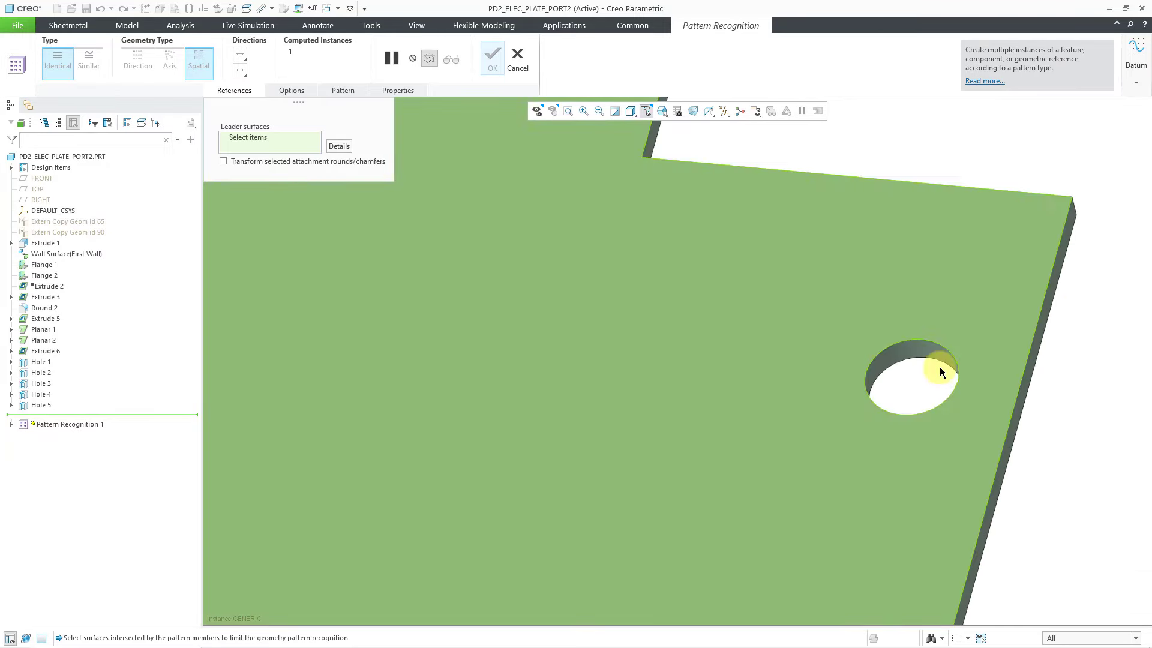
click(894, 353)
scroll(931, 360, up, 4)
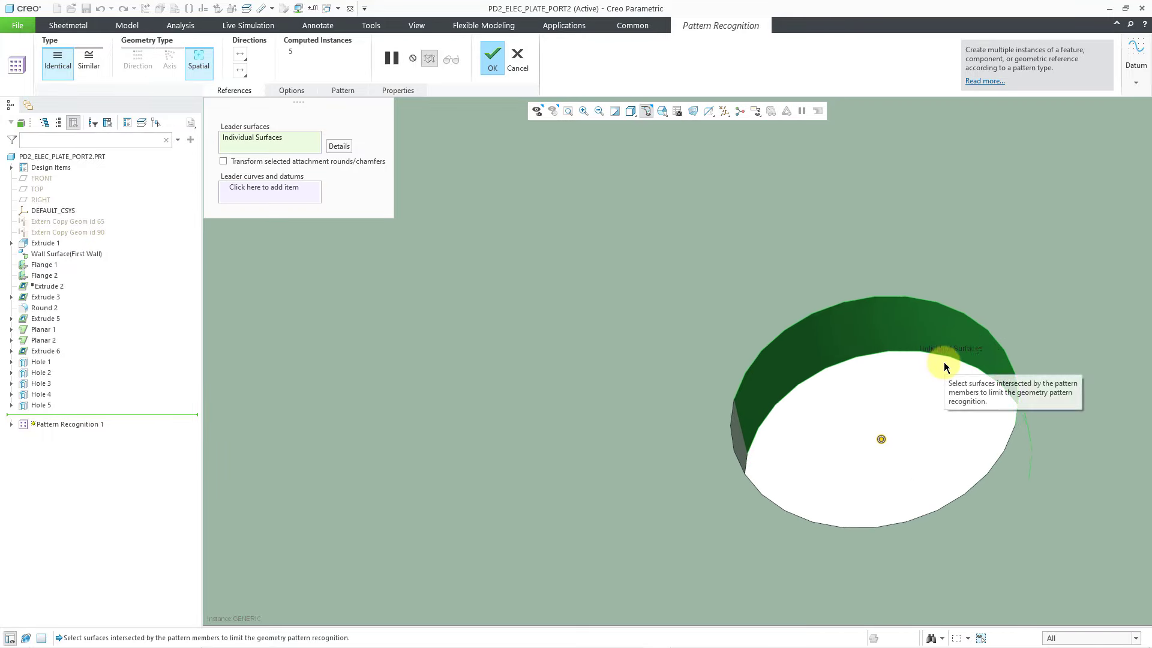
scroll(944, 362, down, 8)
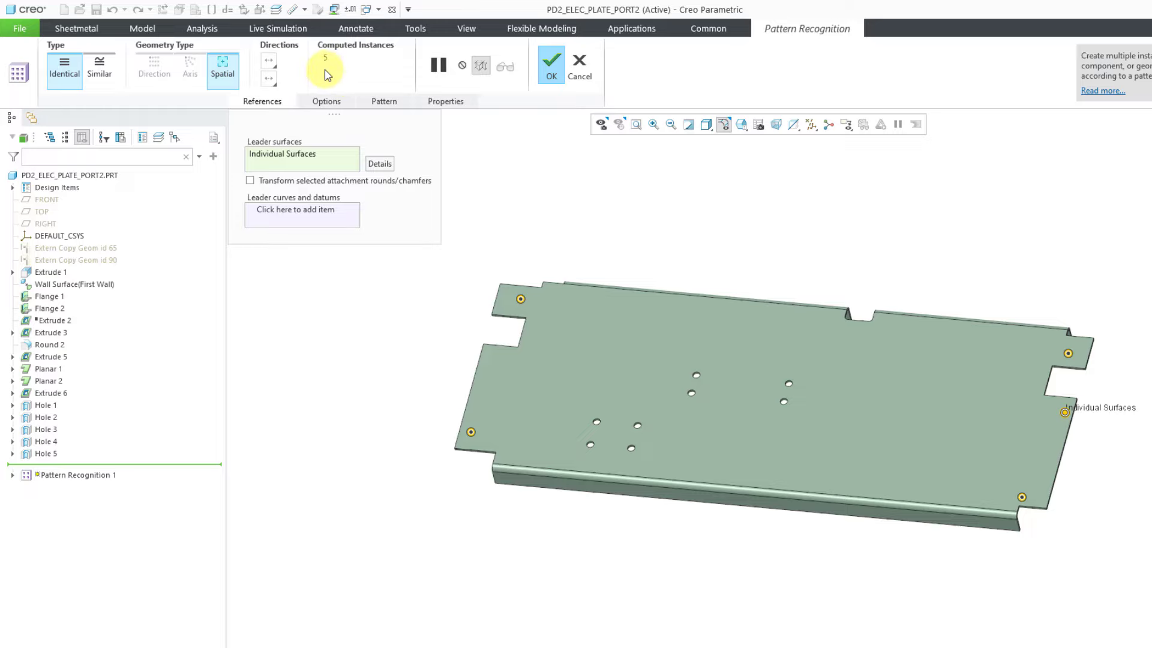
click(557, 69)
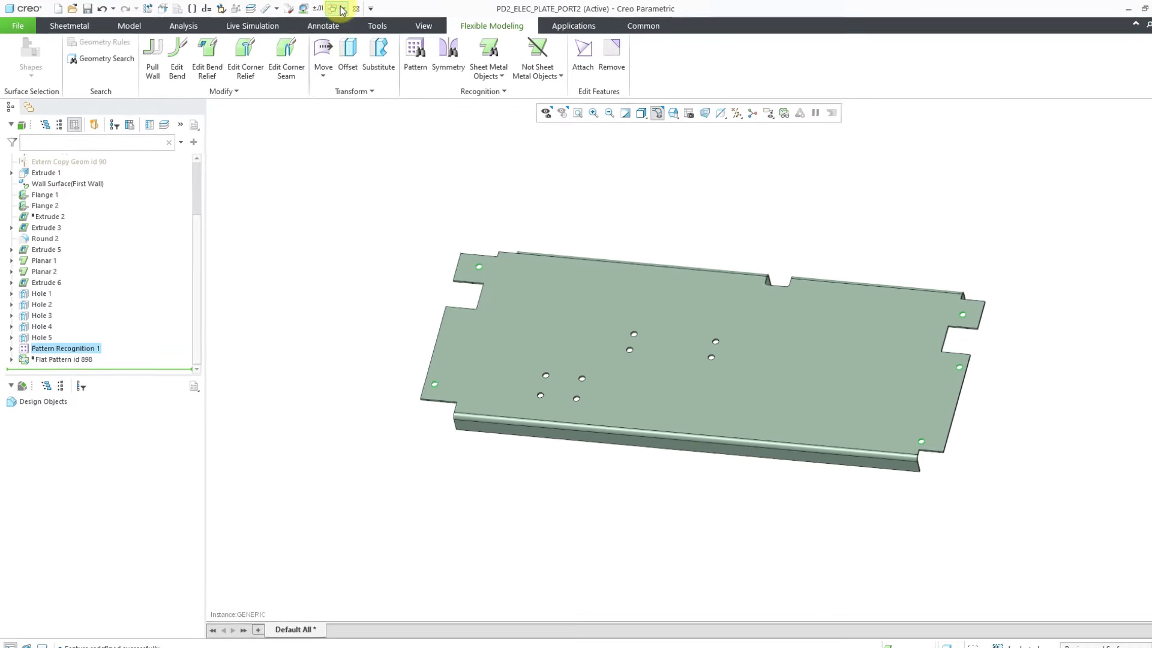
Step: Return to the FMX_ELECTRONICS_BOARD assembly and start assembling the component standoff.prt
click(341, 10)
click(350, 24)
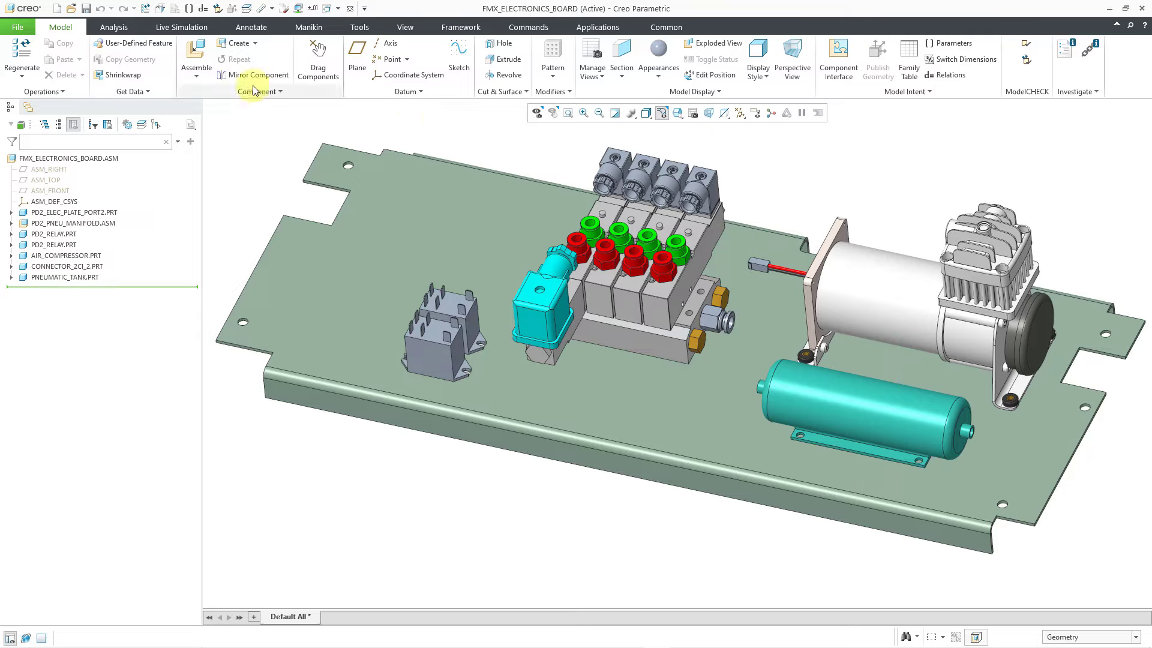
click(203, 54)
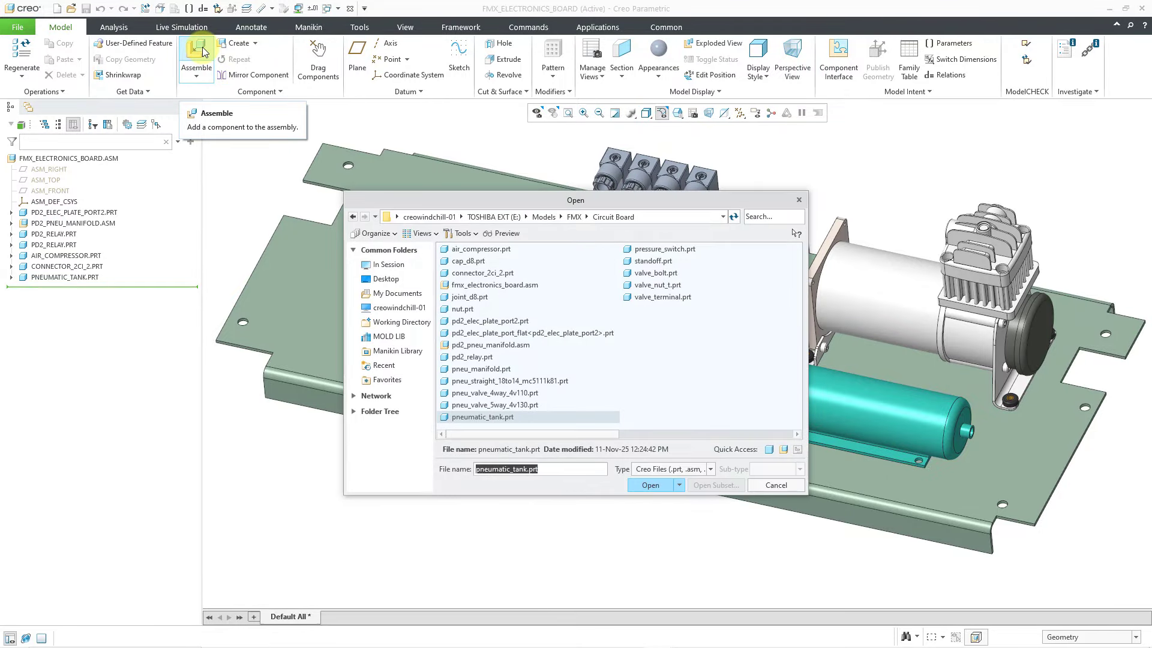
double_click(654, 261)
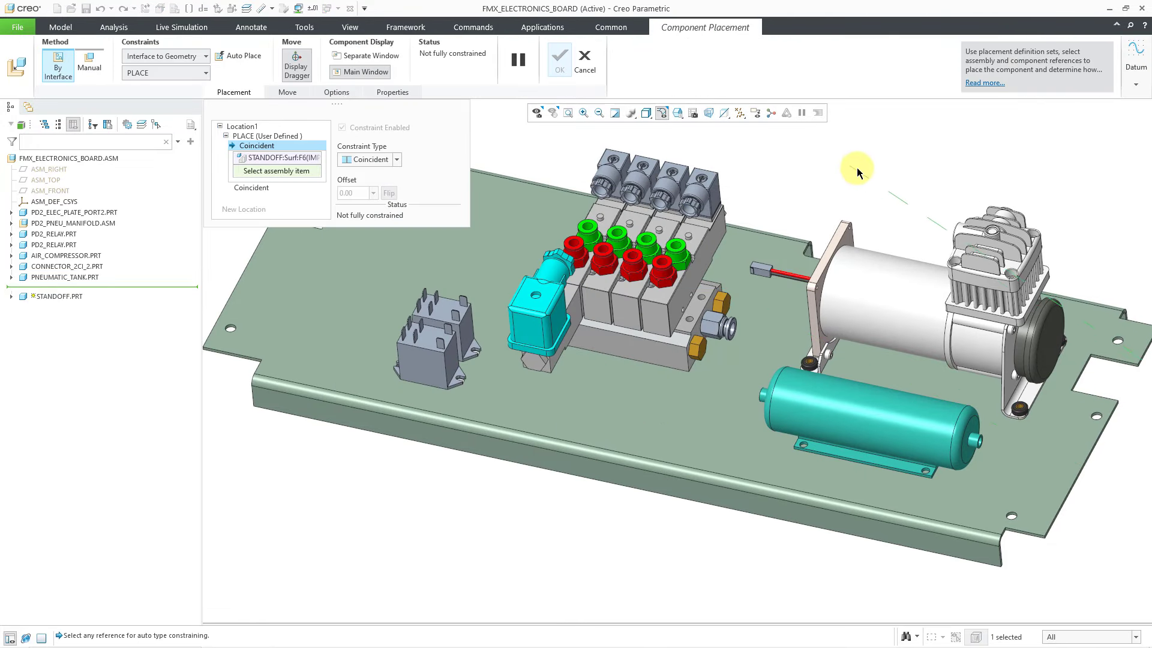
Step: Show the standoff in a separate component window, zoomed in on its threaded end
click(354, 59)
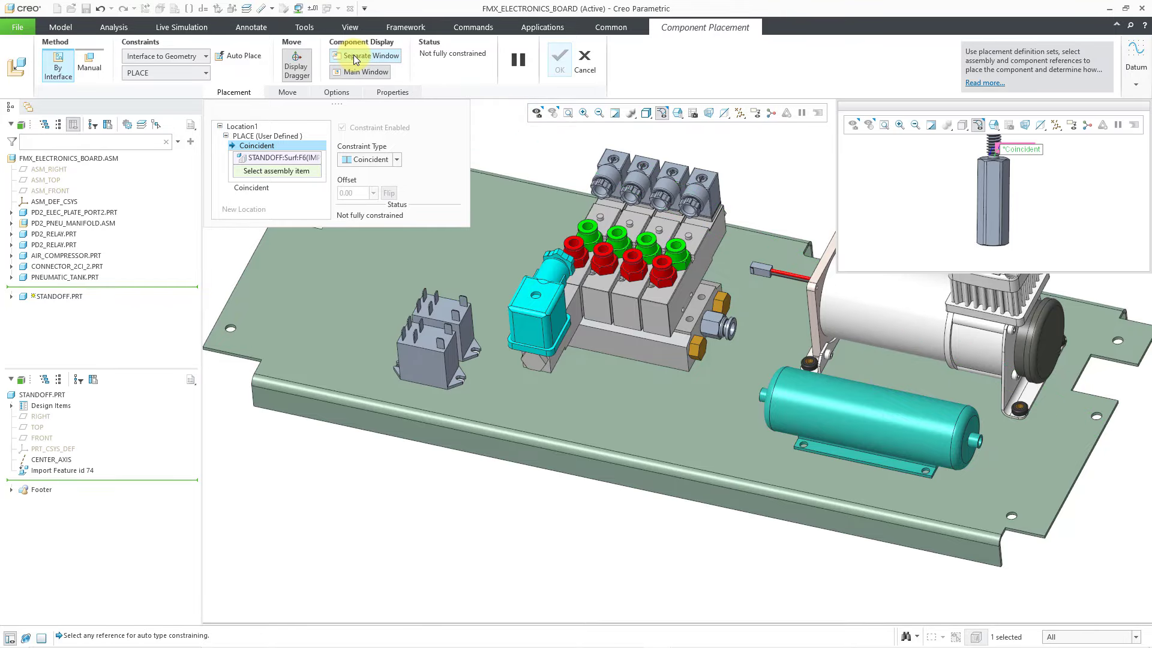
scroll(1009, 153, down, 5)
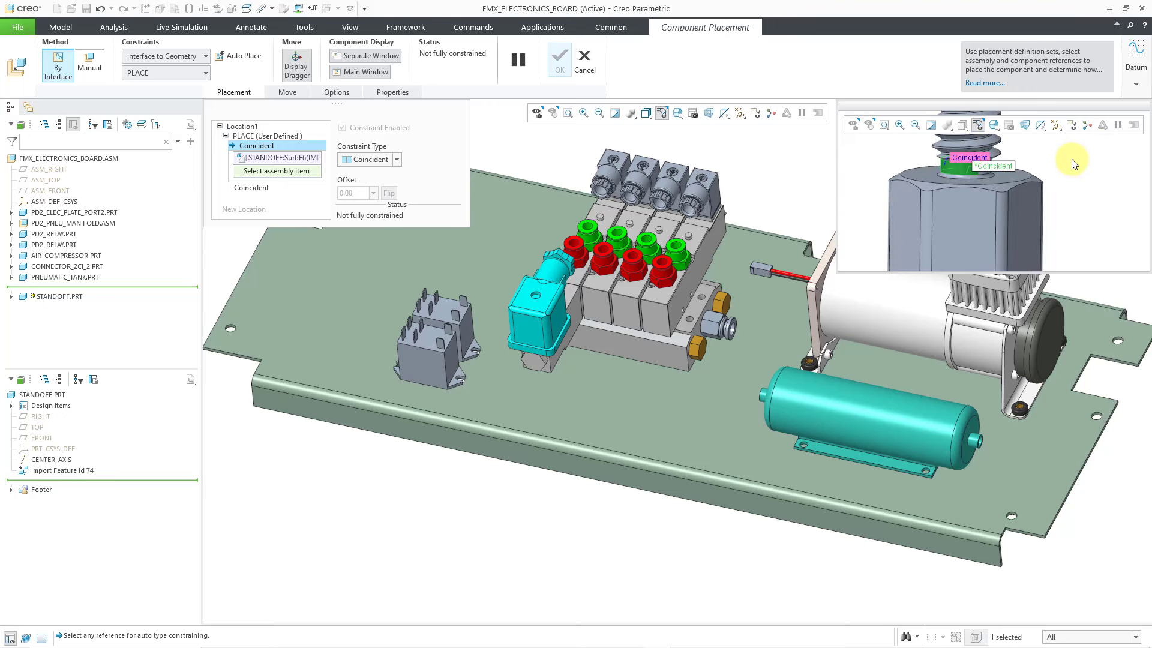
scroll(1074, 165, up, 2)
scroll(1078, 161, up, 2)
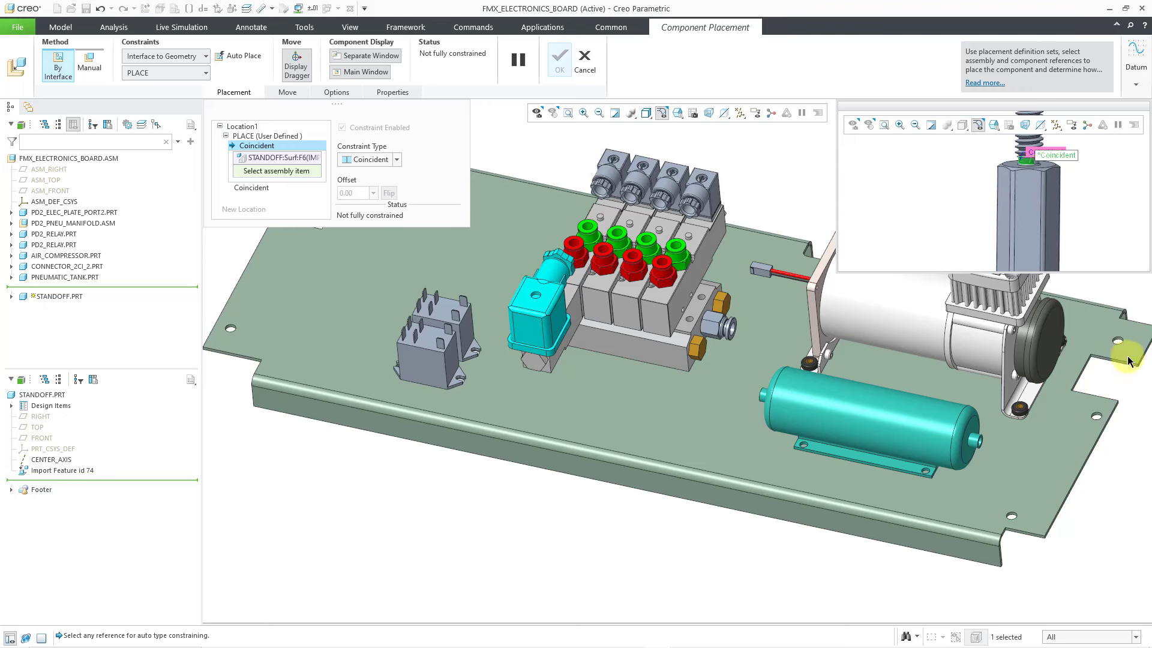
Step: Place the standoff with Coincident constraints to the plate's corner hole near the pneumatic tank and the plate's underside
scroll(1025, 530, down, 5)
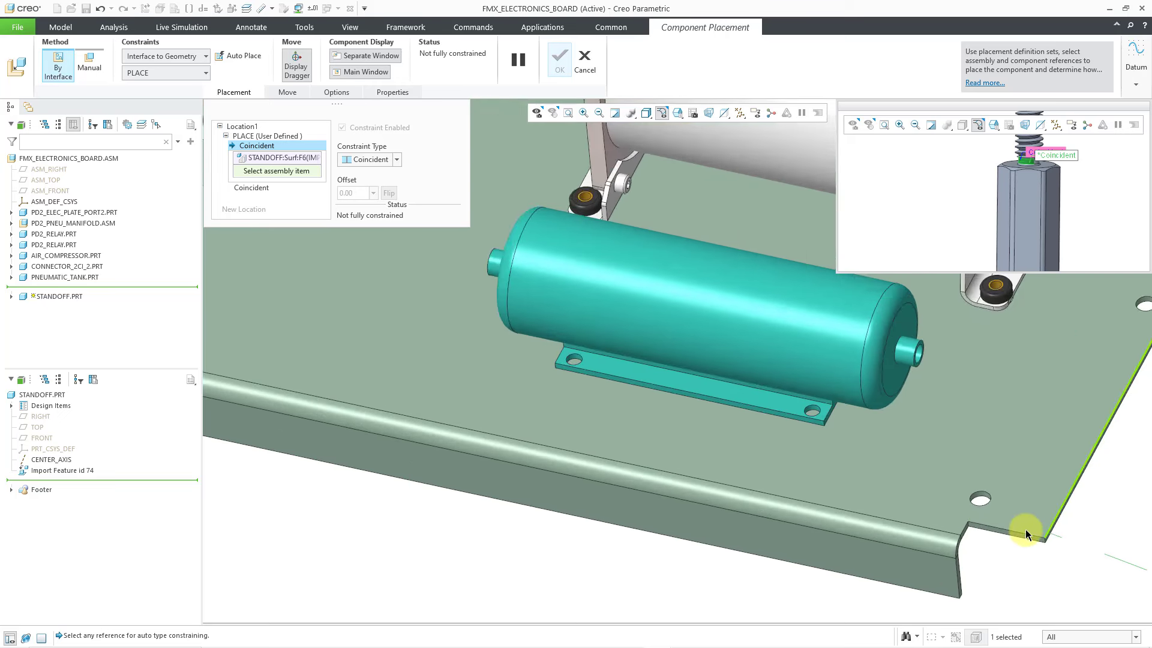
scroll(987, 521, down, 1)
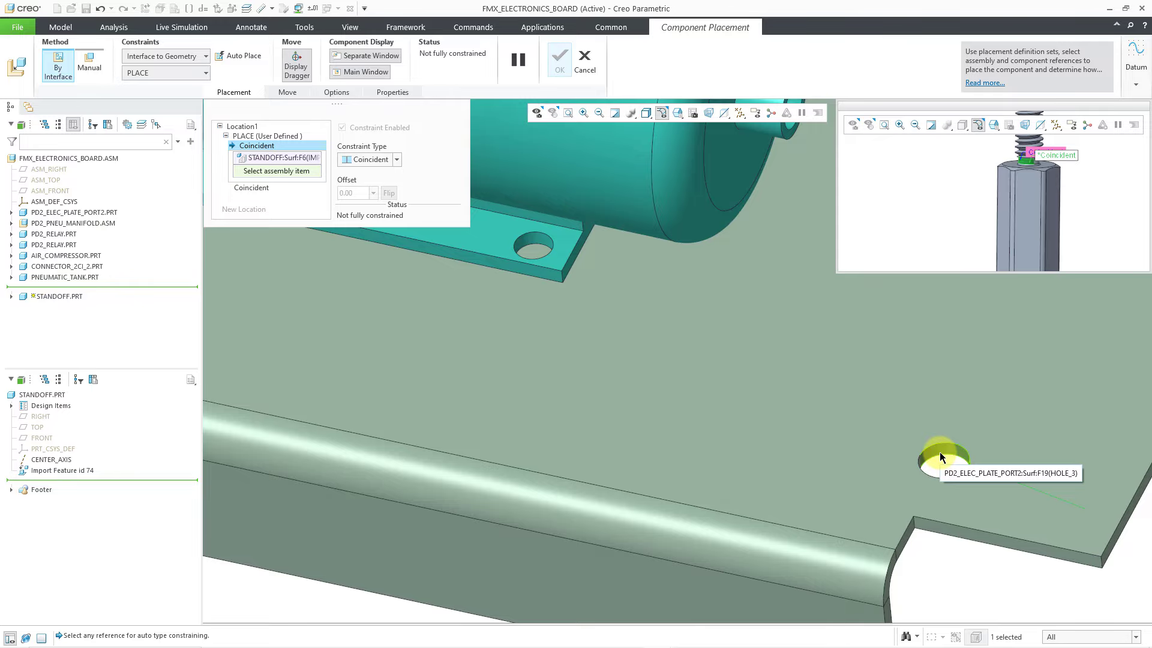
click(940, 453)
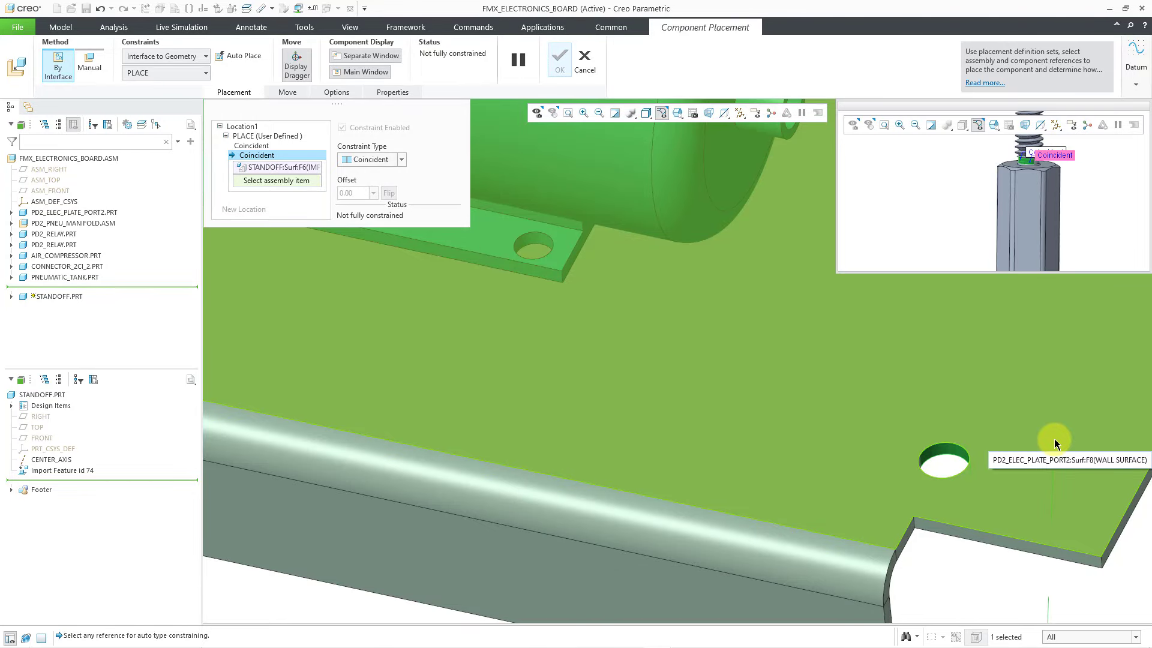
right_click(1054, 440)
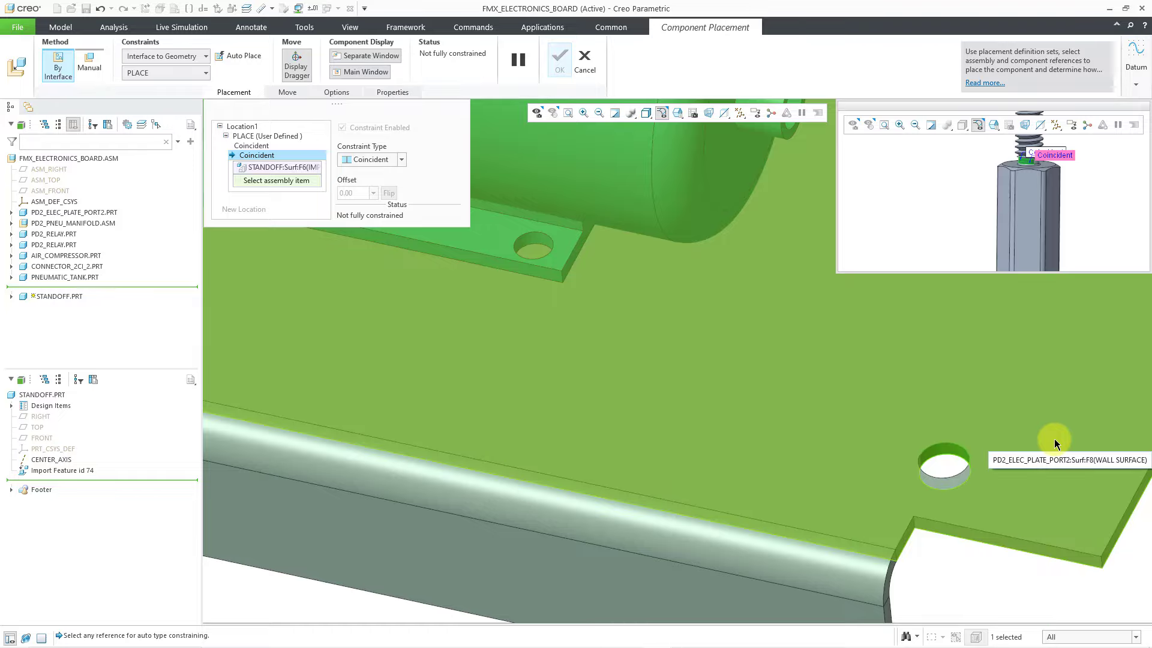
click(1056, 443)
scroll(1032, 438, down, 3)
middle_drag(1013, 438, 992, 557)
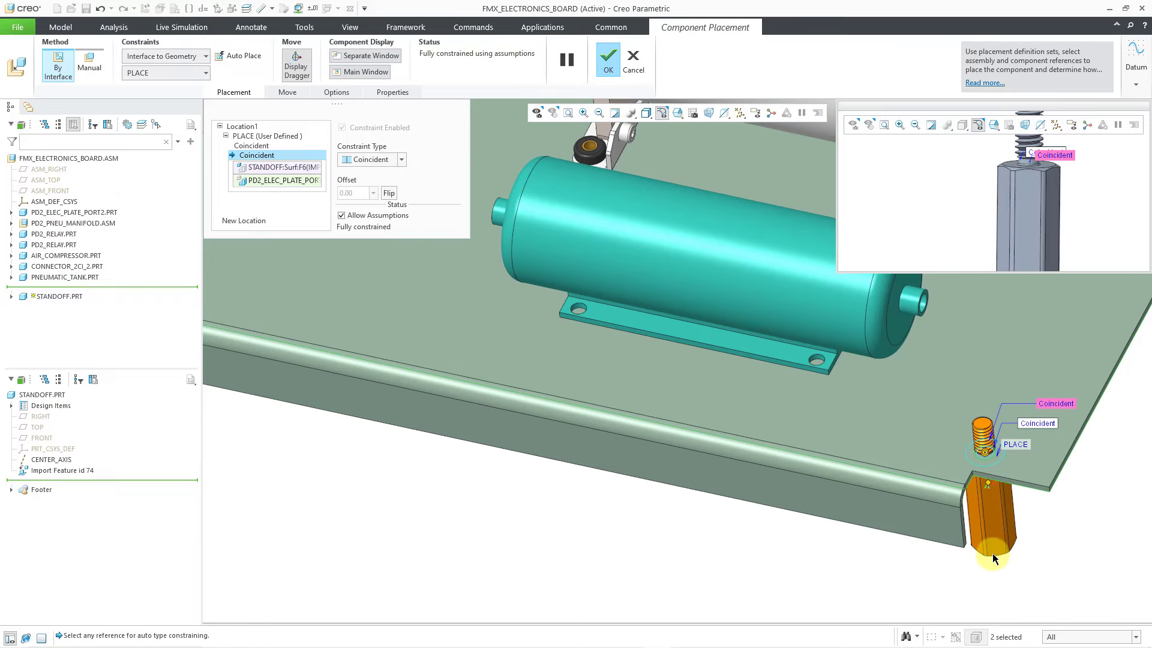
scroll(993, 557, down, 6)
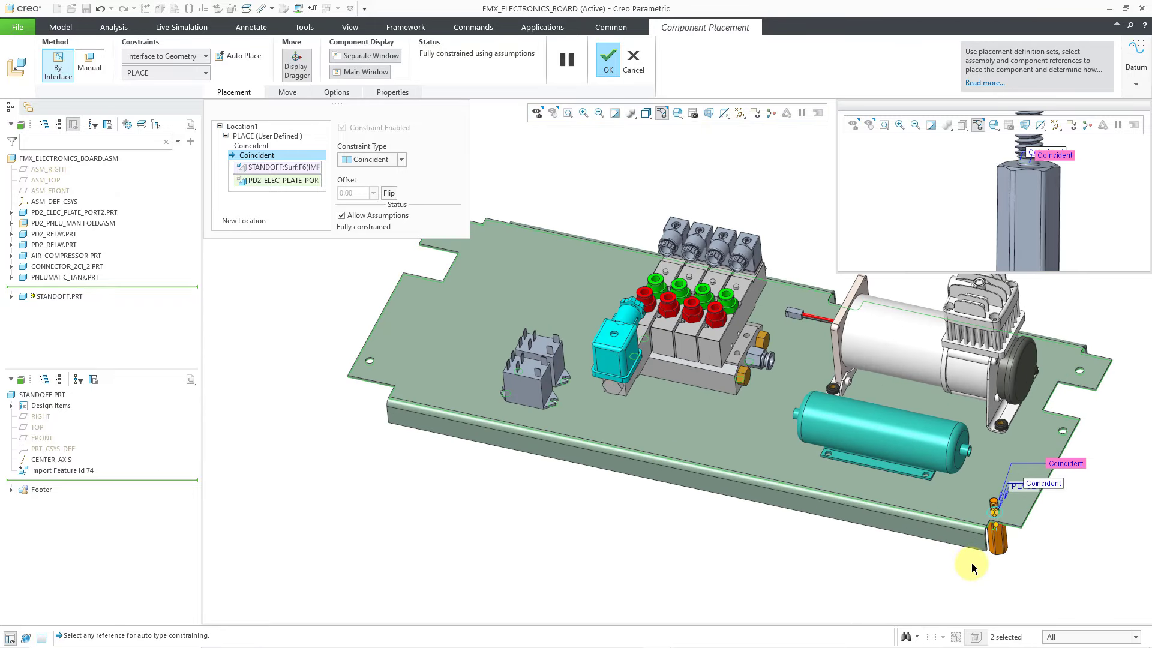
middle_click(722, 564)
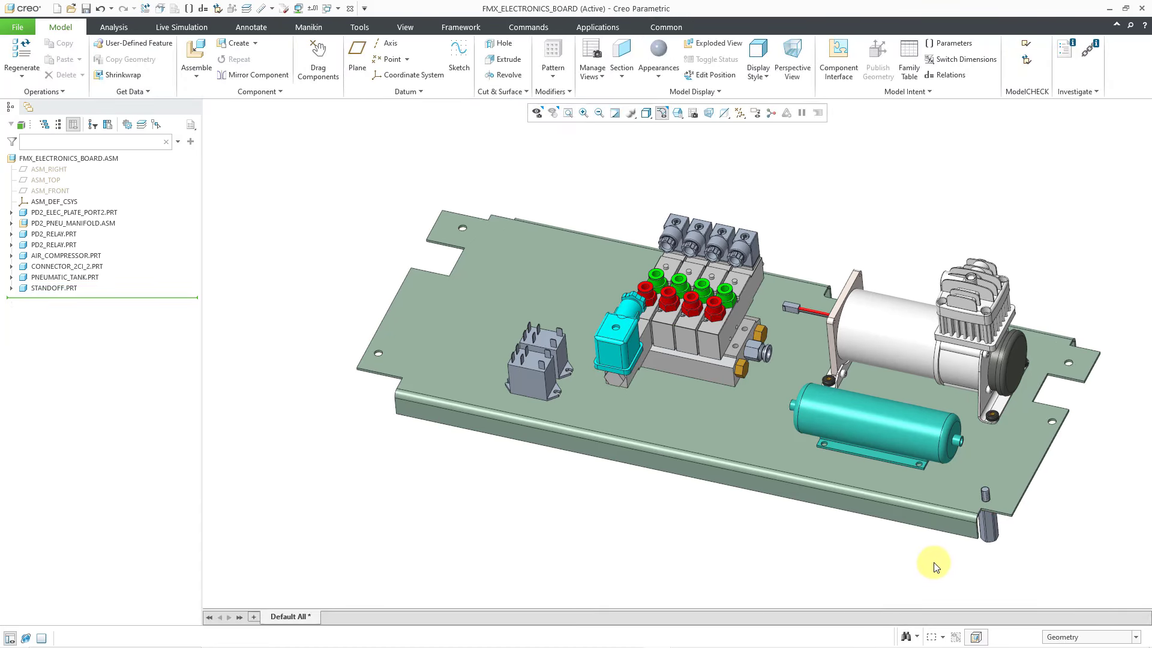
Step: Create a reference pattern of STANDOFF.PRT that follows the plate's recognized hole pattern
scroll(1009, 533, up, 2)
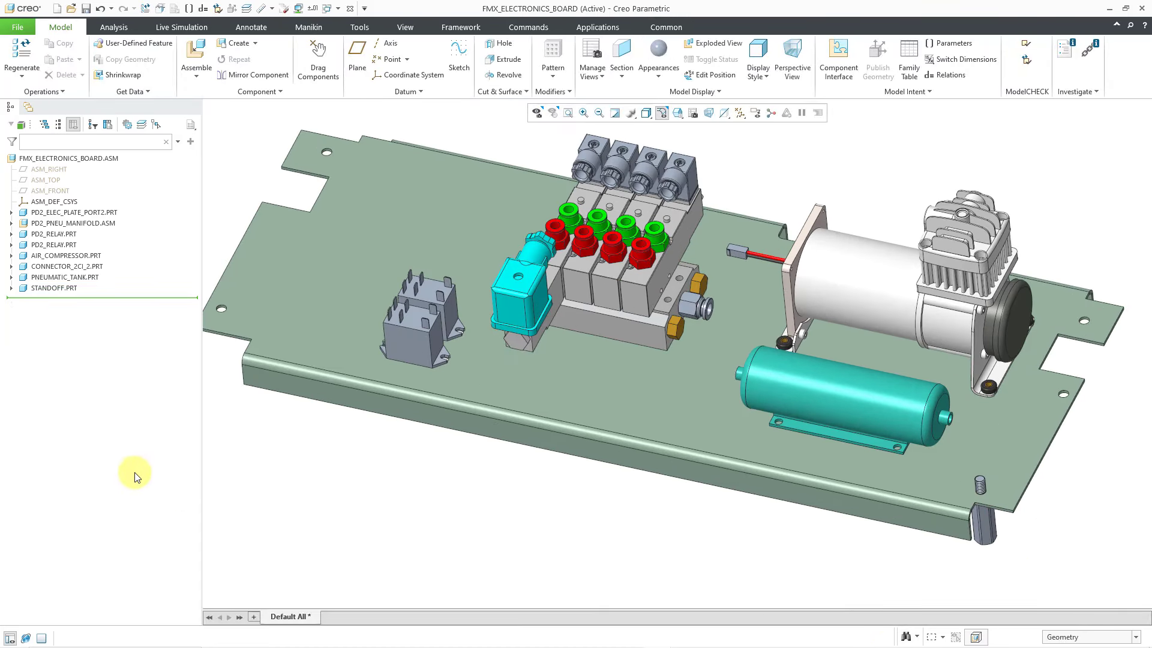
right_click(67, 291)
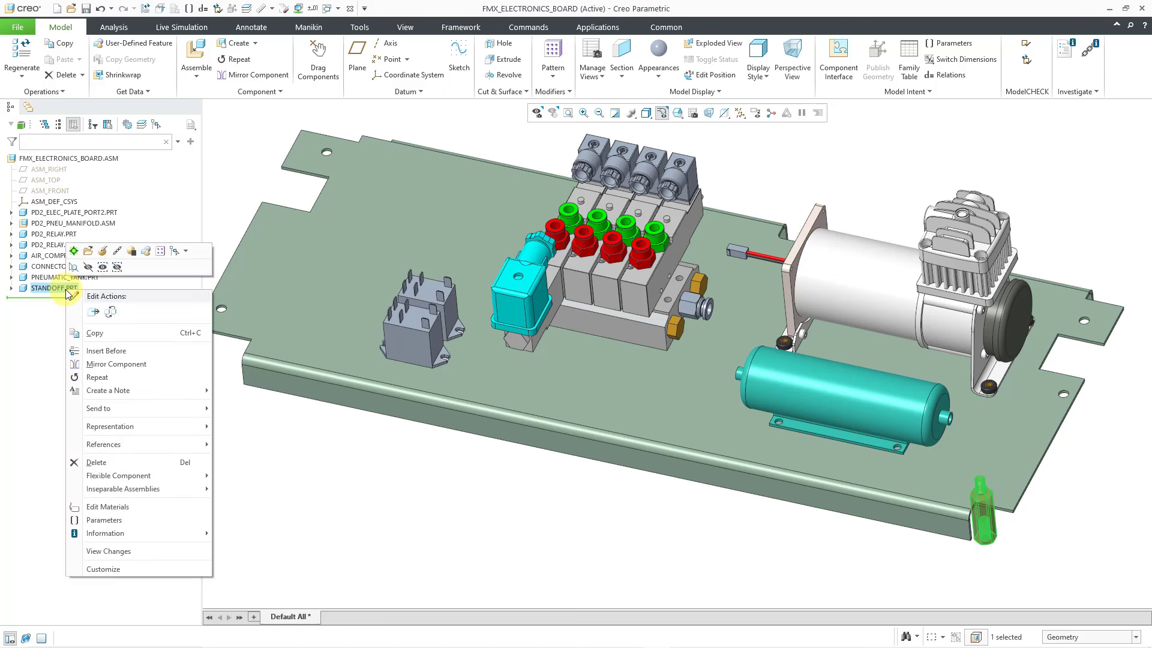
click(160, 252)
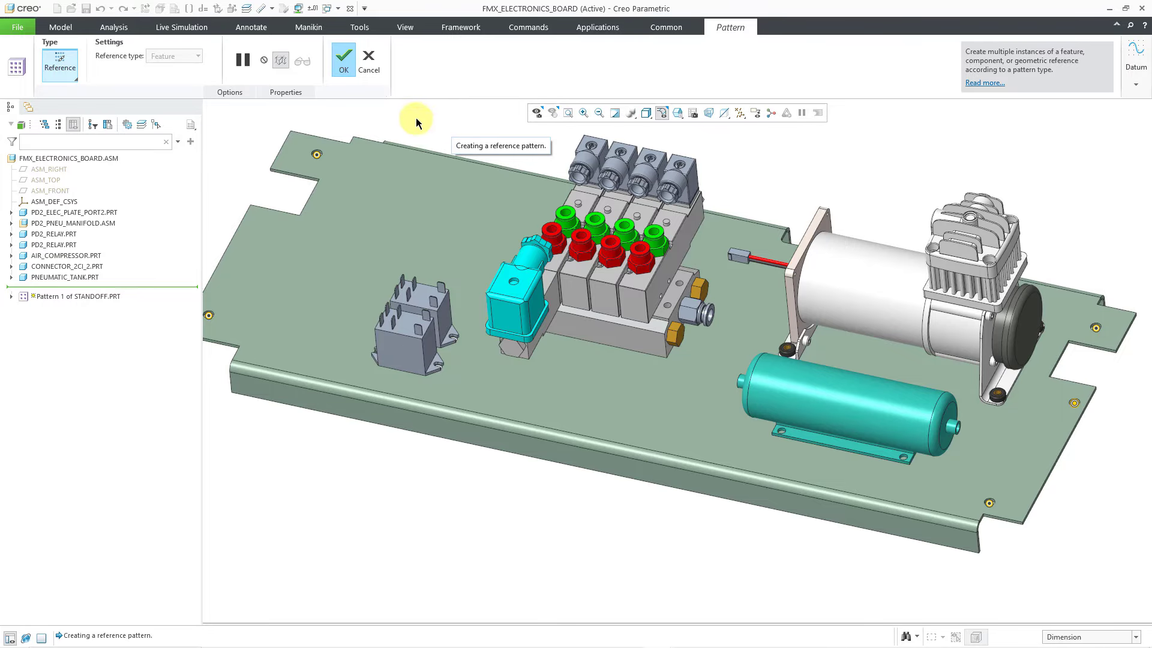
click(344, 60)
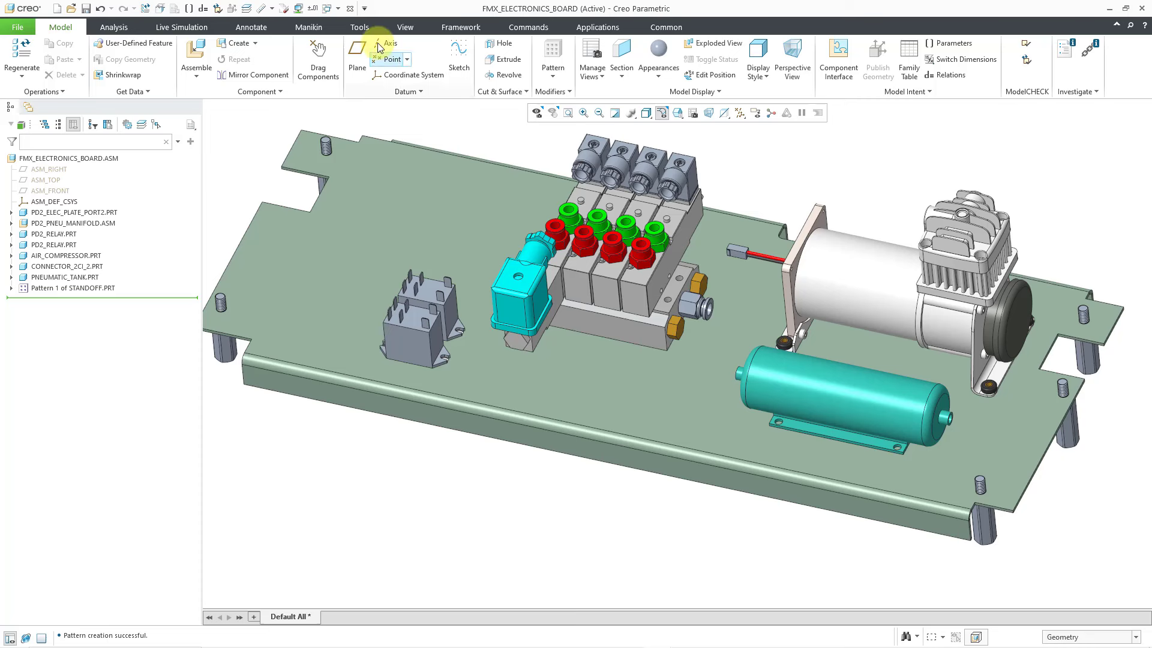
Step: Switch to the FMX-MFG-HOLE-MAKING.PRT model and turn on the display of datum axes
click(338, 8)
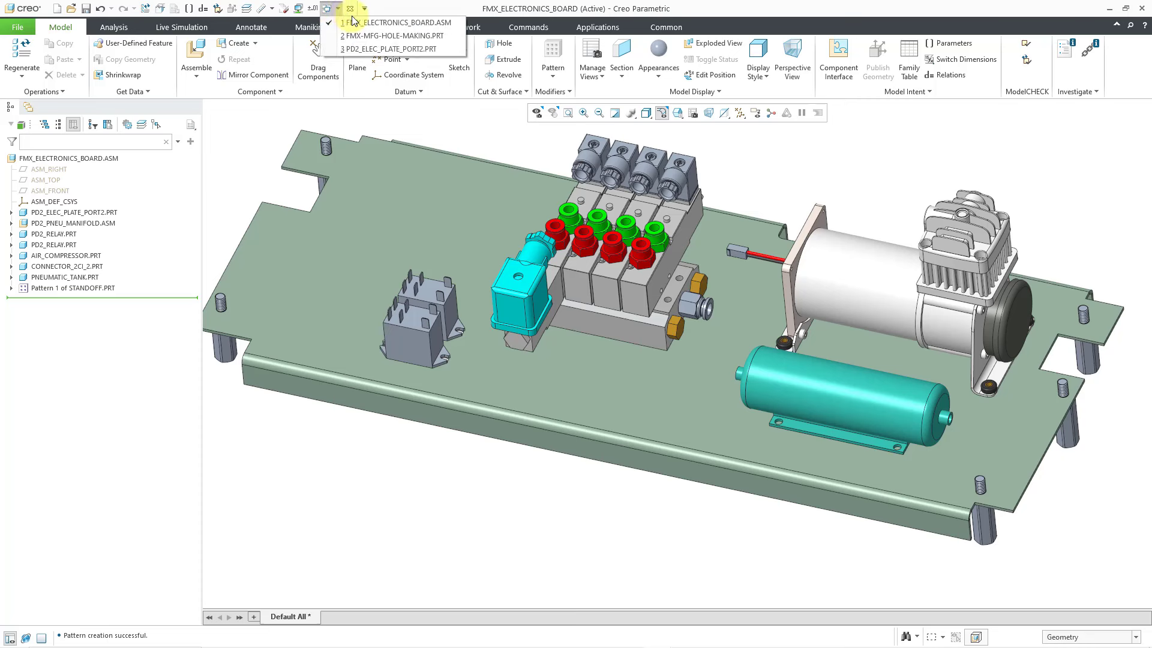
click(360, 35)
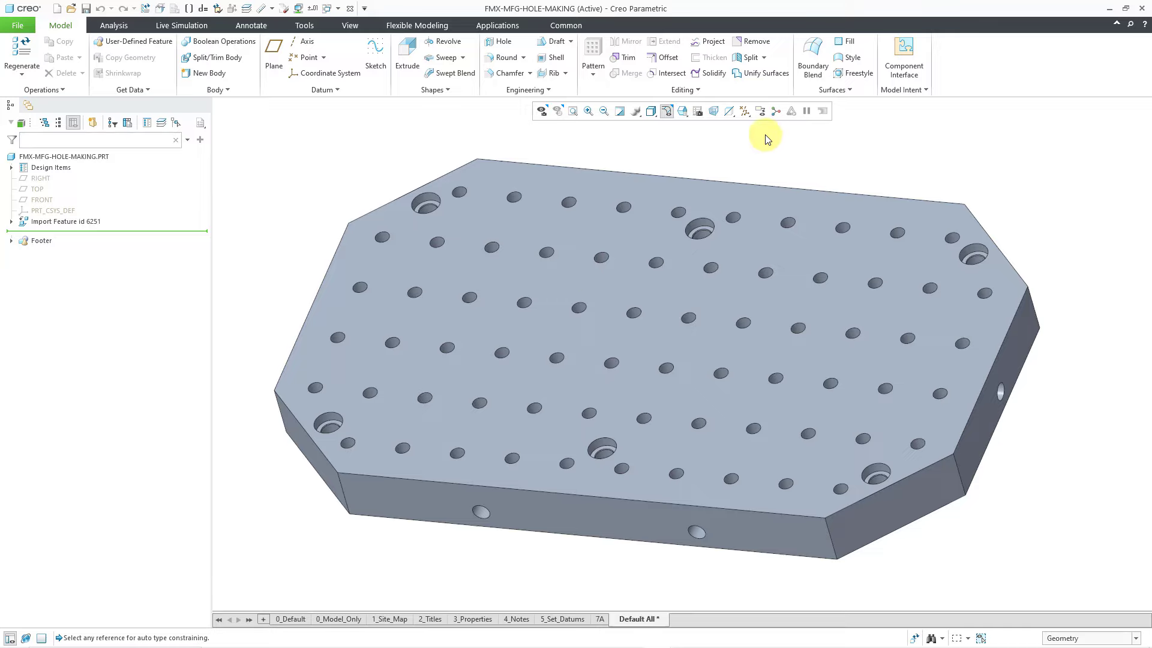
click(749, 112)
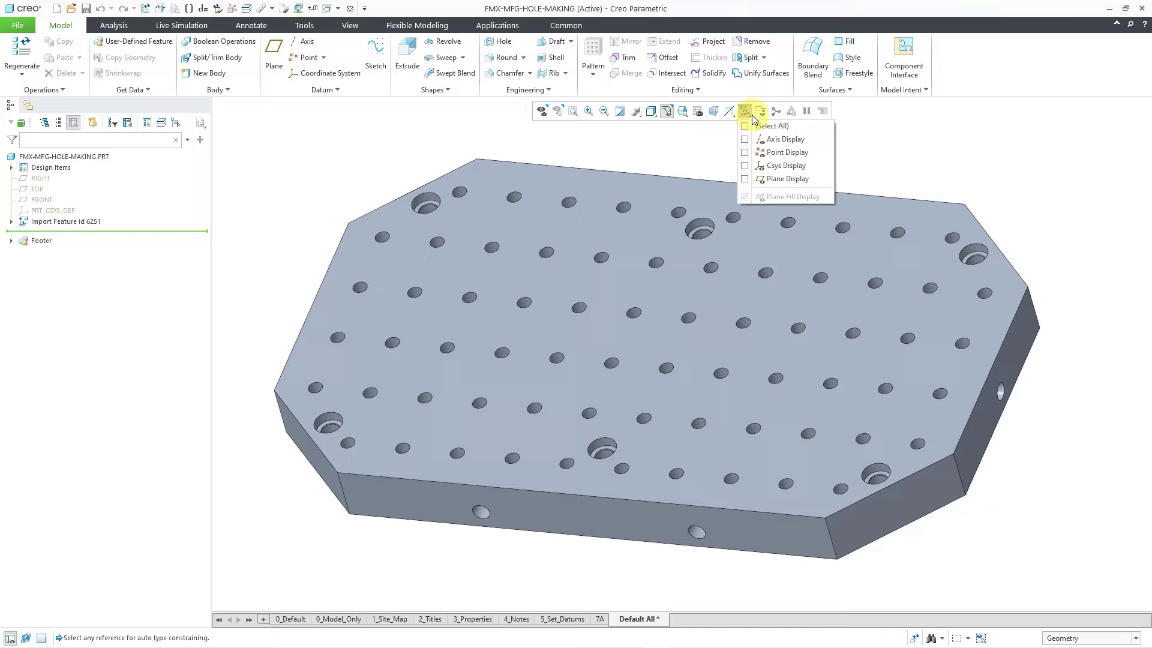
click(772, 140)
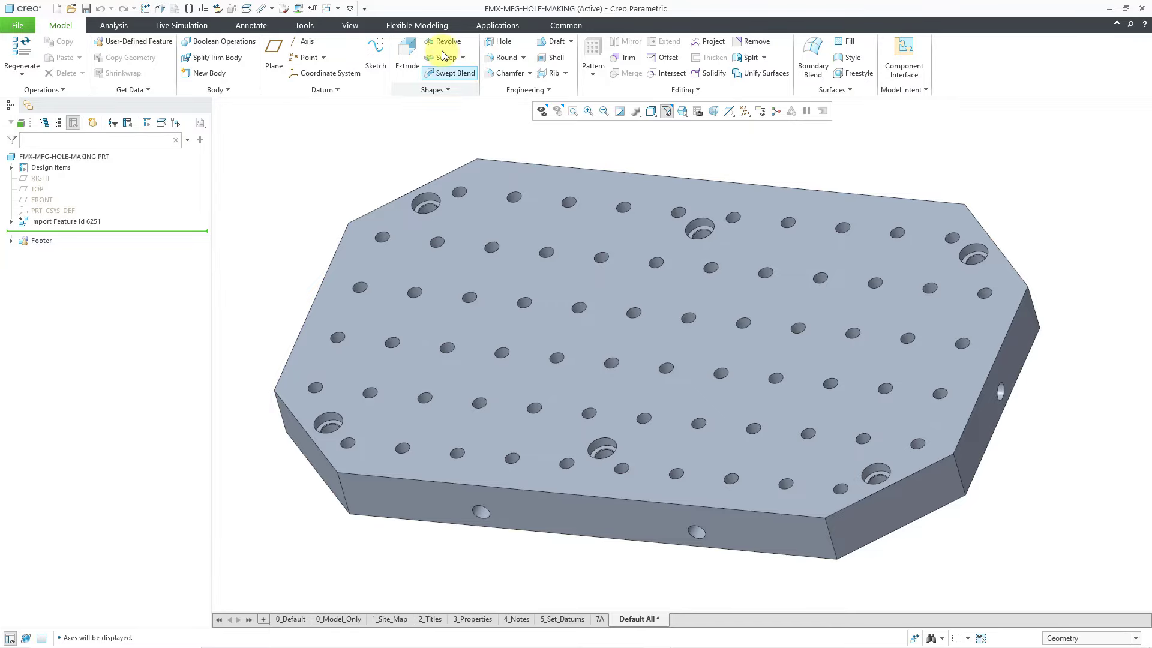
Step: Create an identical, spatial Pattern Recognition feature from one of the small holes on the block's upper face, then clear the selection
click(432, 27)
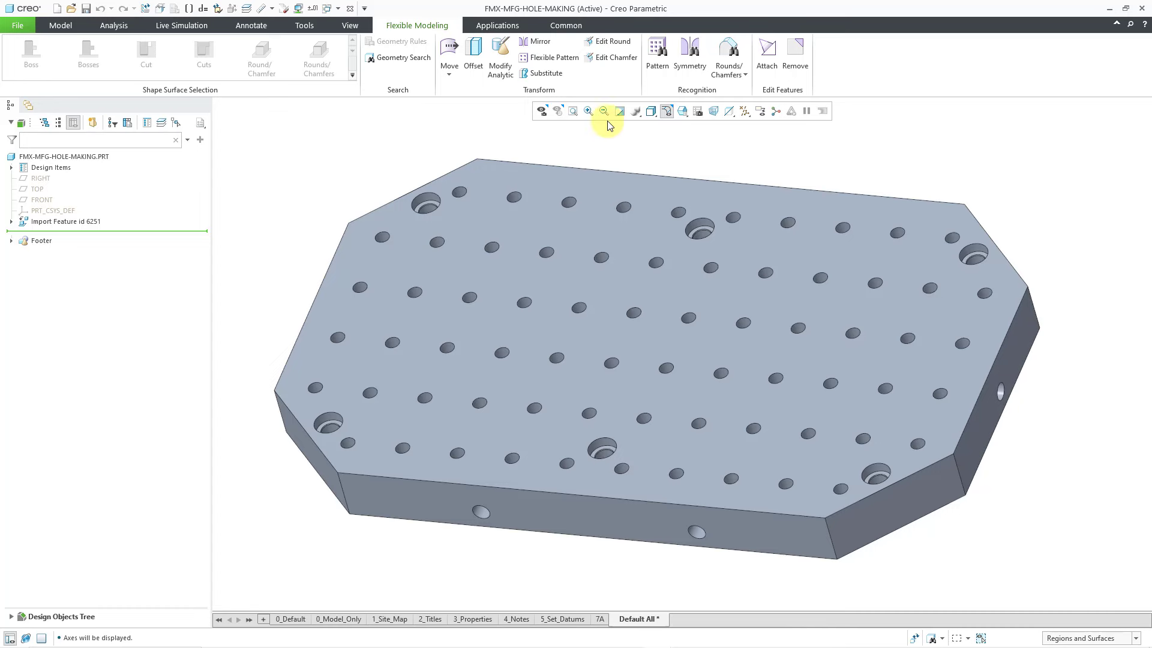
click(660, 62)
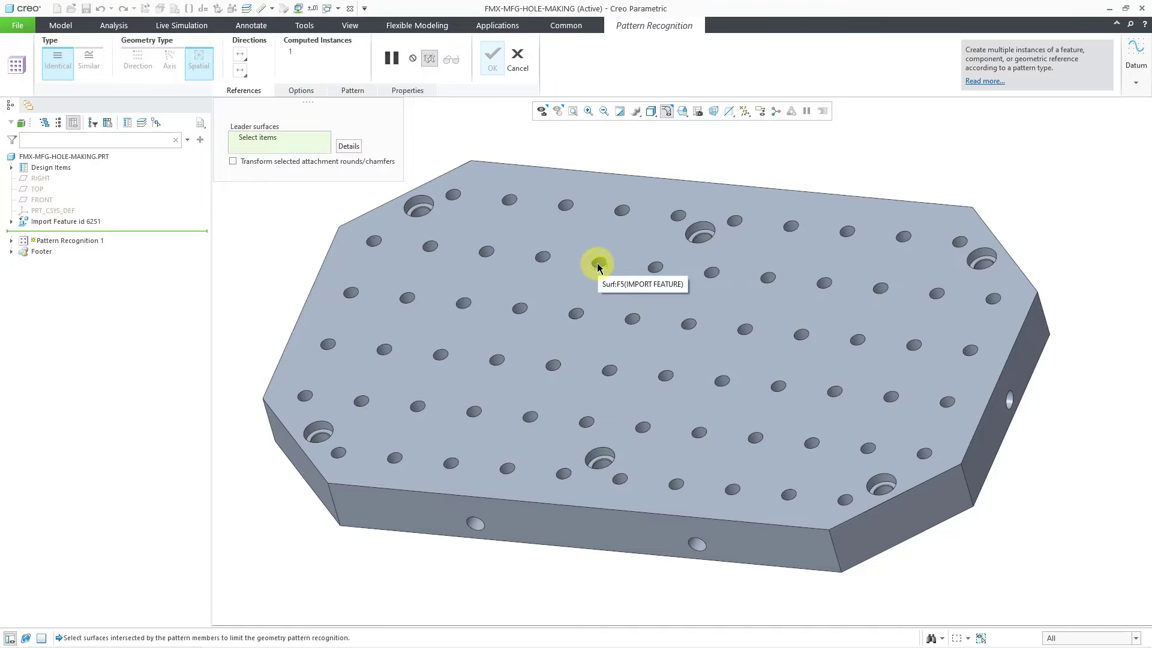
click(598, 266)
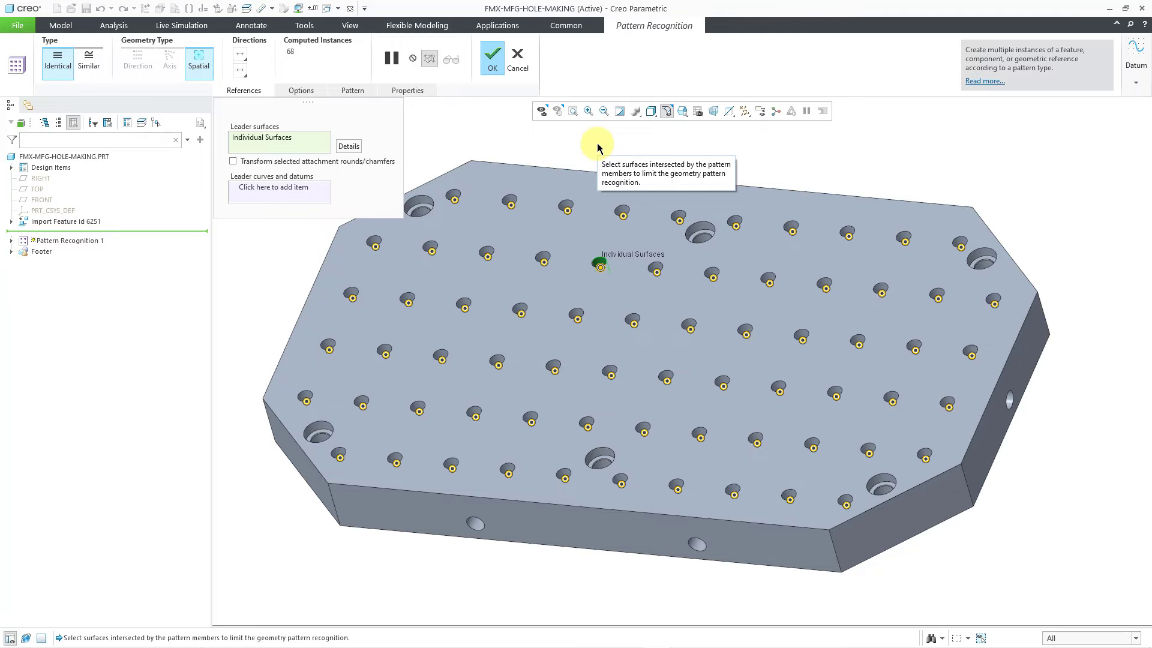
click(490, 60)
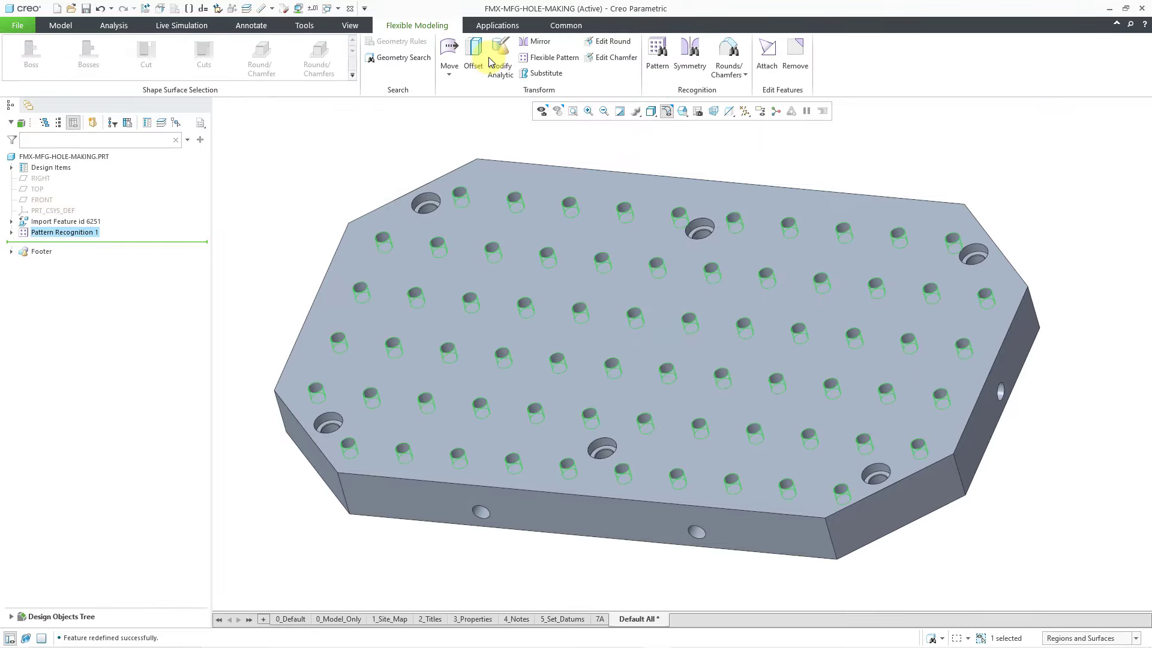
click(332, 172)
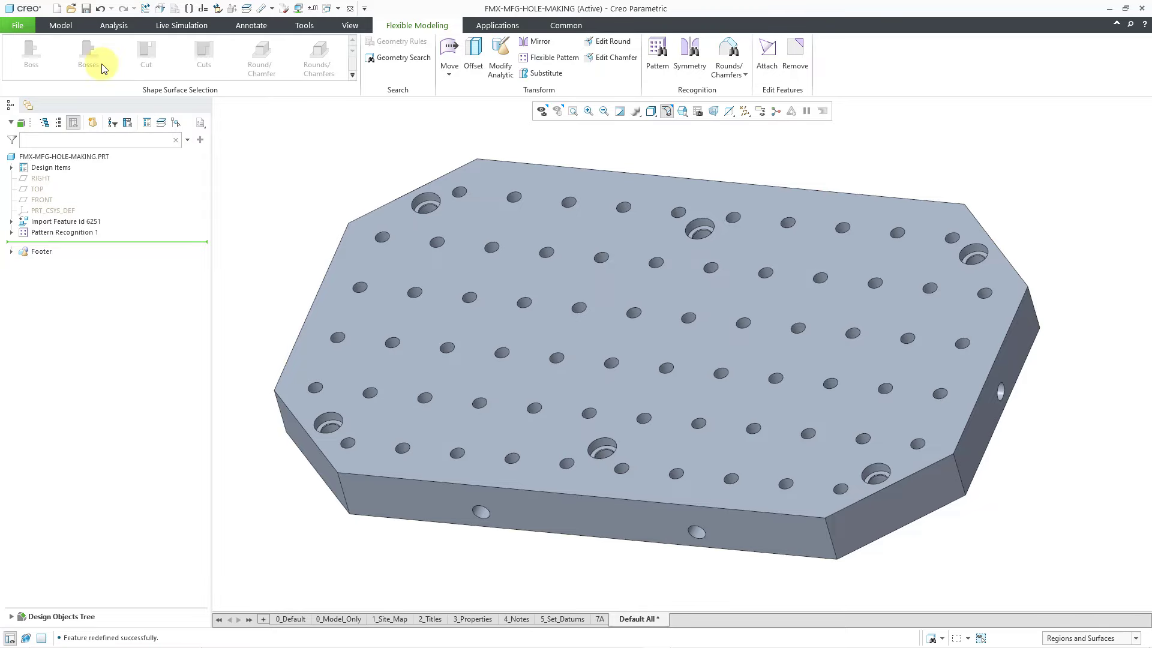
Step: Create a datum axis through the cylindrical surface of a small hole in the upper face's front row
click(61, 25)
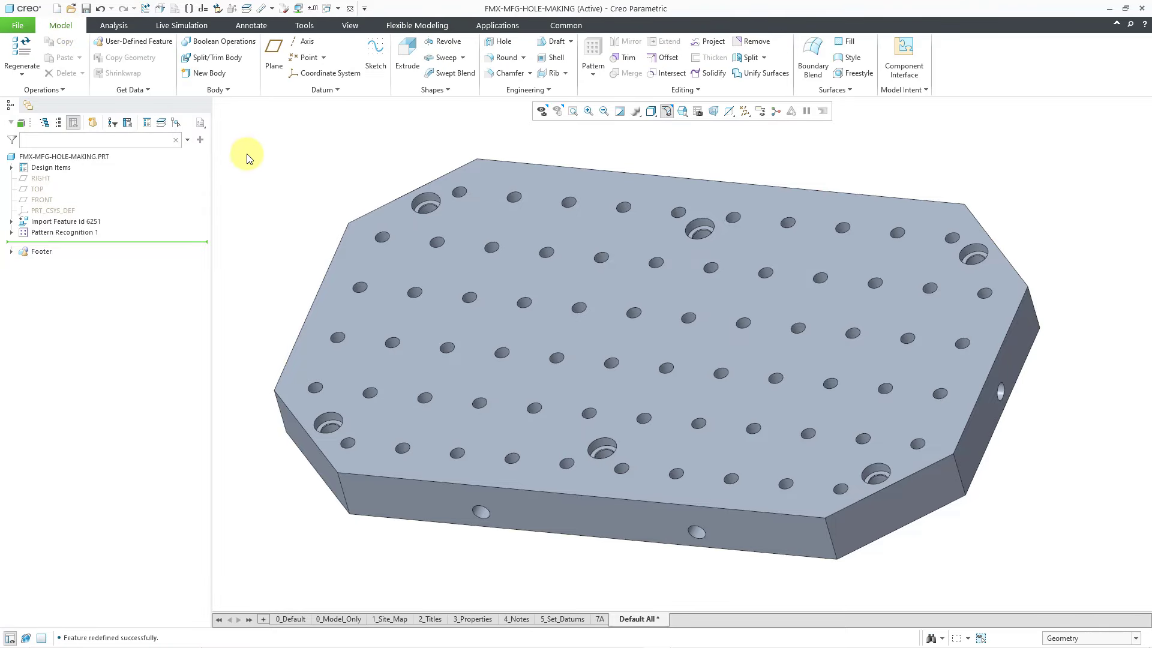
click(306, 45)
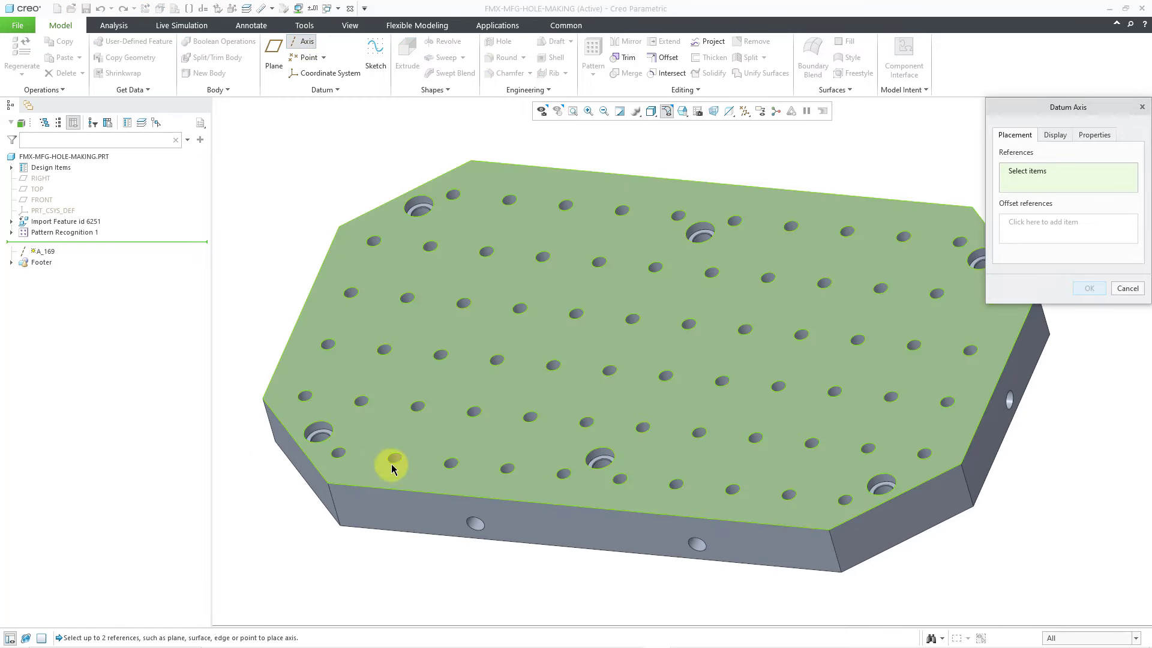
click(394, 461)
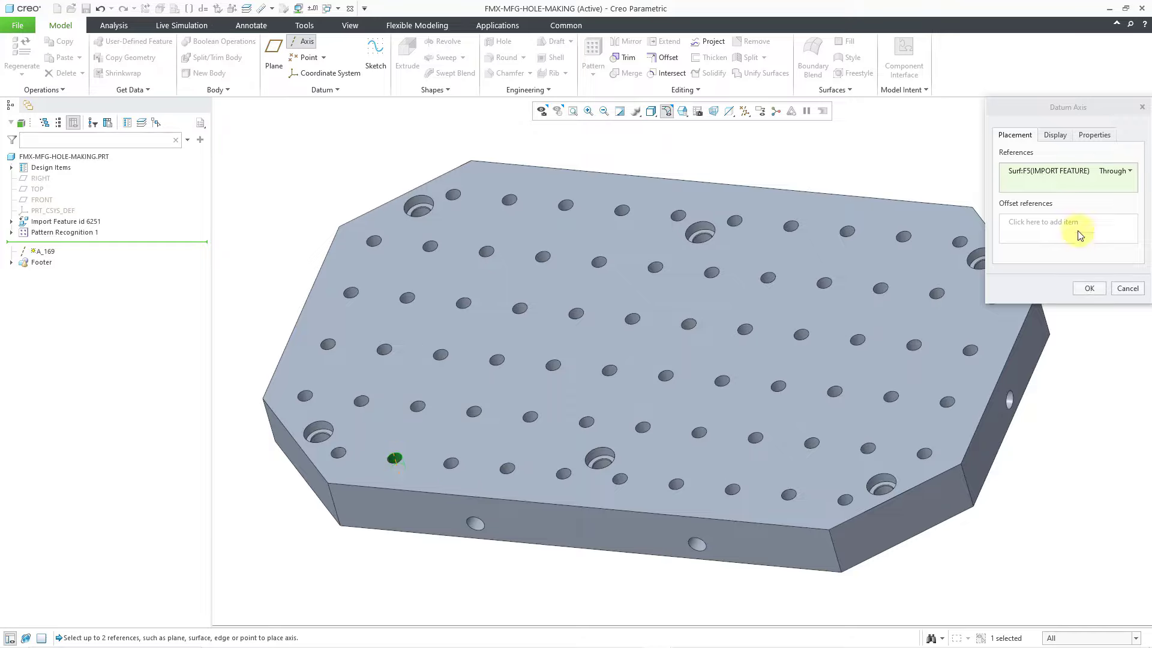
click(1091, 287)
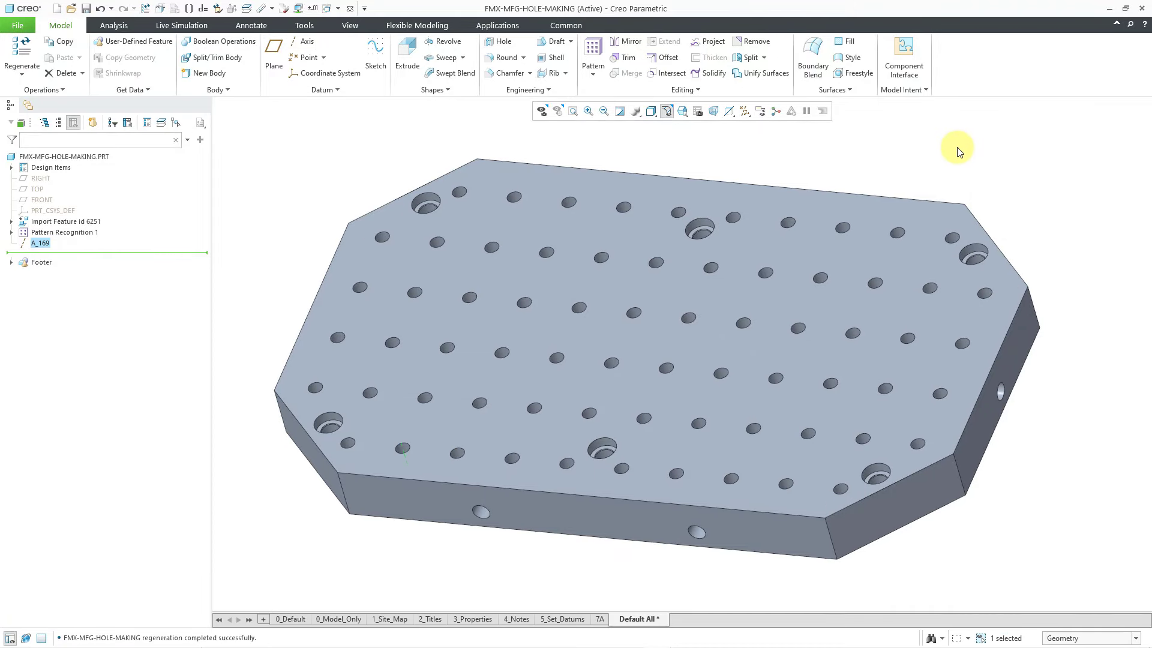
Step: Create a reference pattern of the datum axis that follows the recognized pattern of small holes
right_click(762, 160)
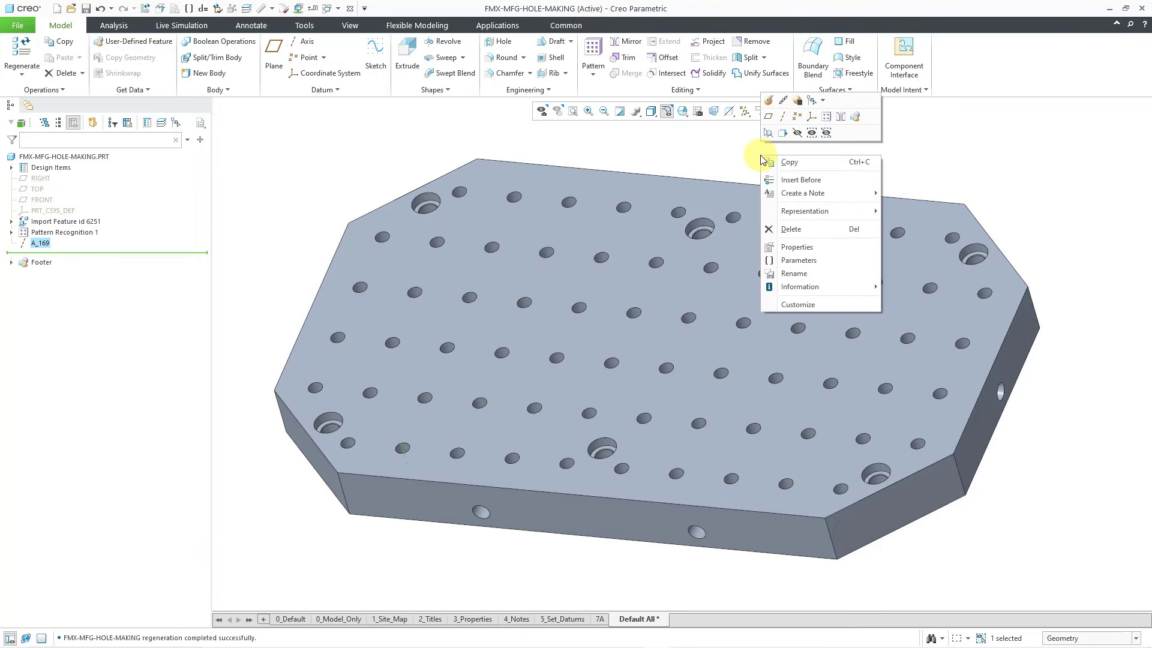
click(827, 117)
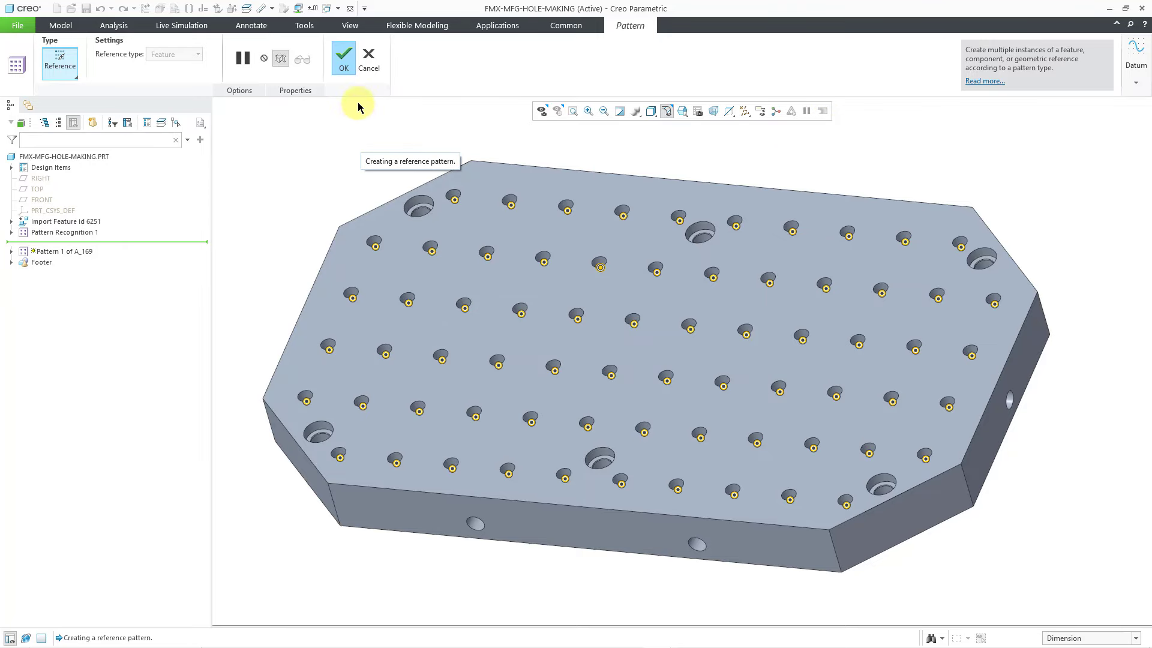
click(343, 66)
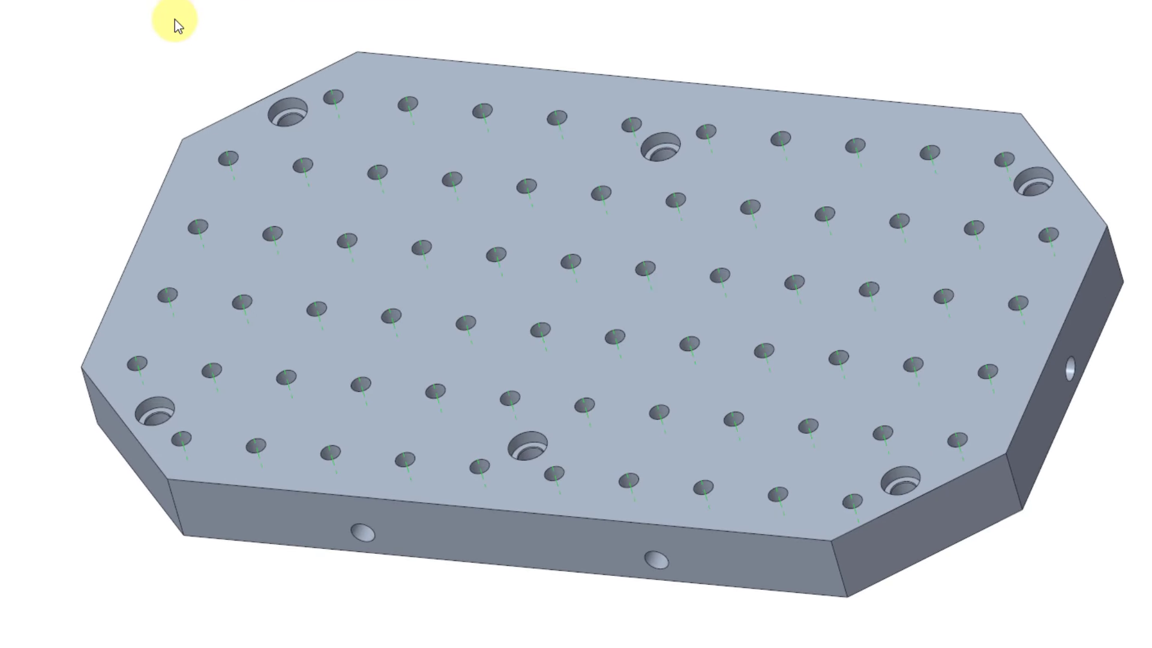